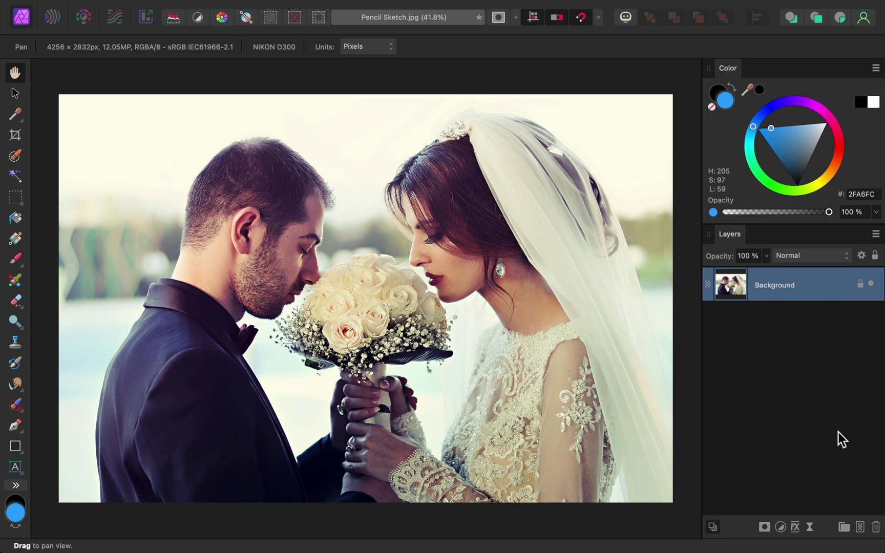
Step: Duplicate the Background layer and invert the copy's colours into a negative
key(super+j)
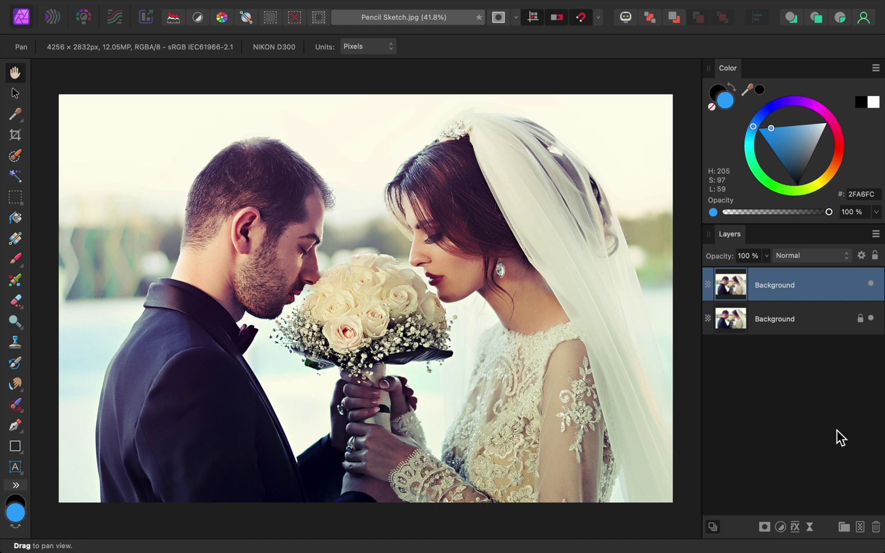
key(super+i)
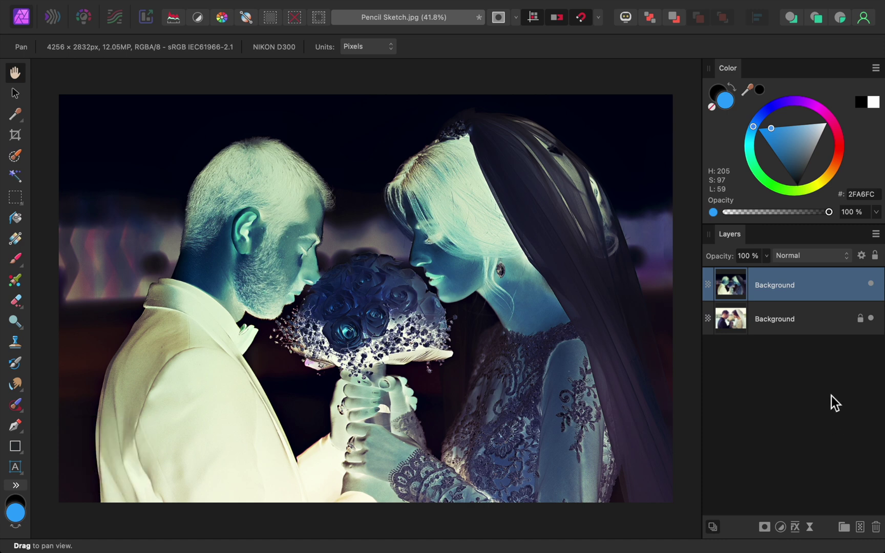
Step: Set the inverted copy's blend mode to Color Dodge
click(822, 256)
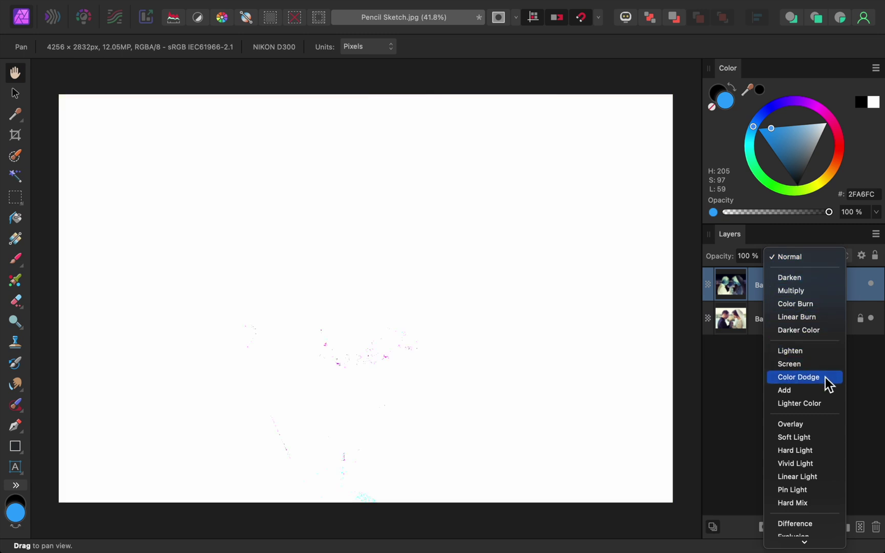
click(828, 384)
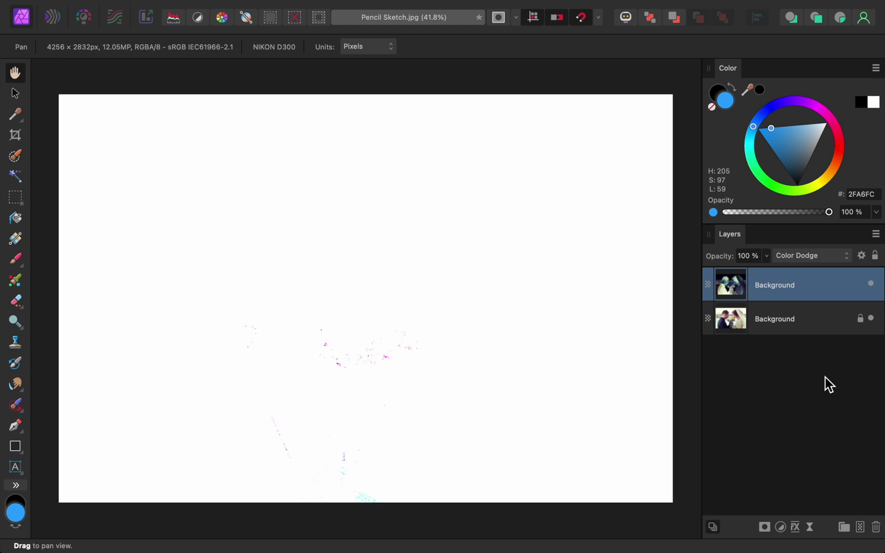
Step: Apply a Live Gaussian Blur with a 3 px radius to the inverted layer
click(810, 531)
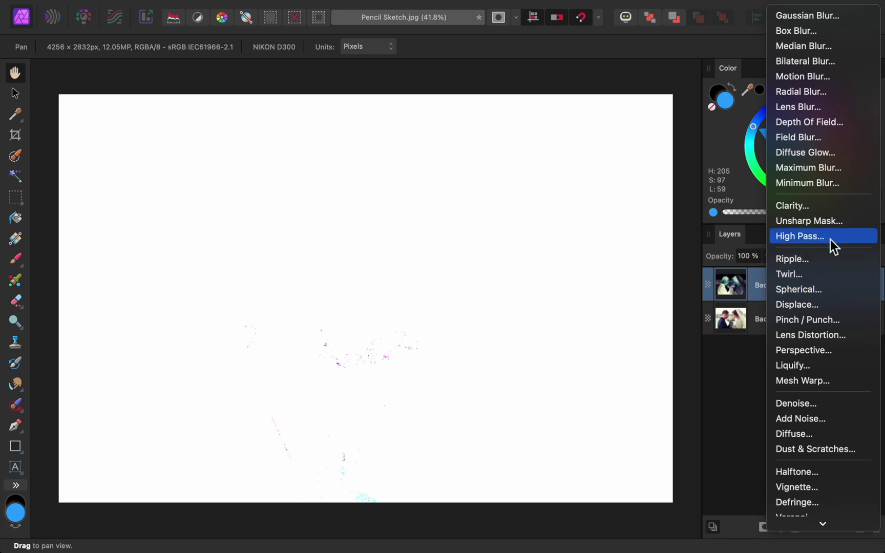
click(852, 18)
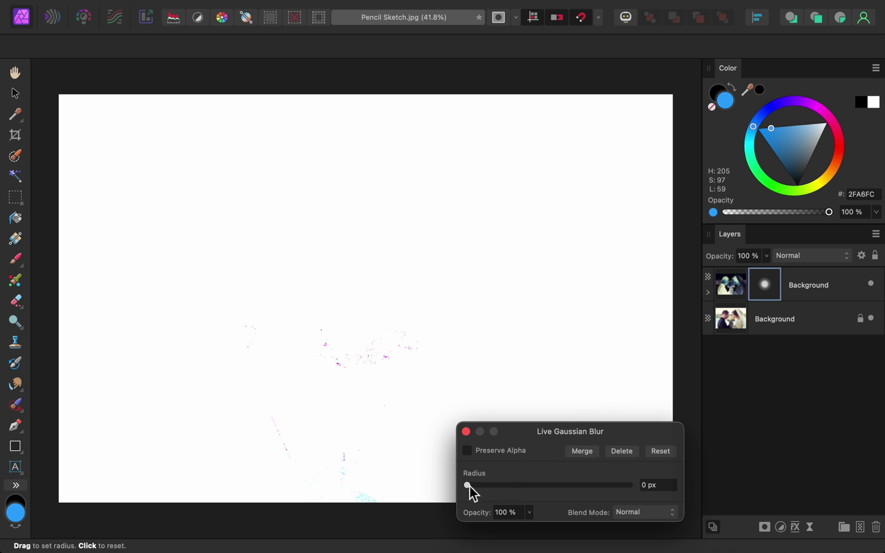
mouse_move(470, 486)
mouse_down()
mouse_move(541, 489)
mouse_move(514, 489)
mouse_up()
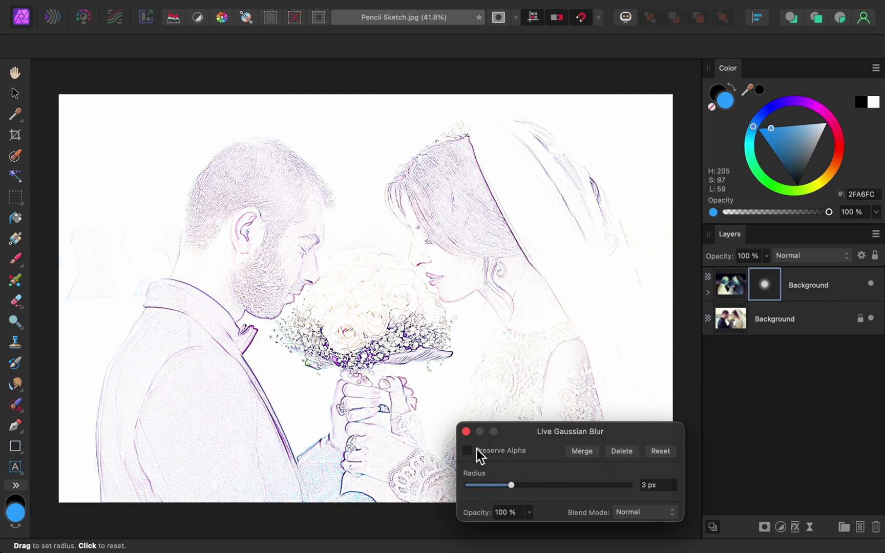
click(466, 431)
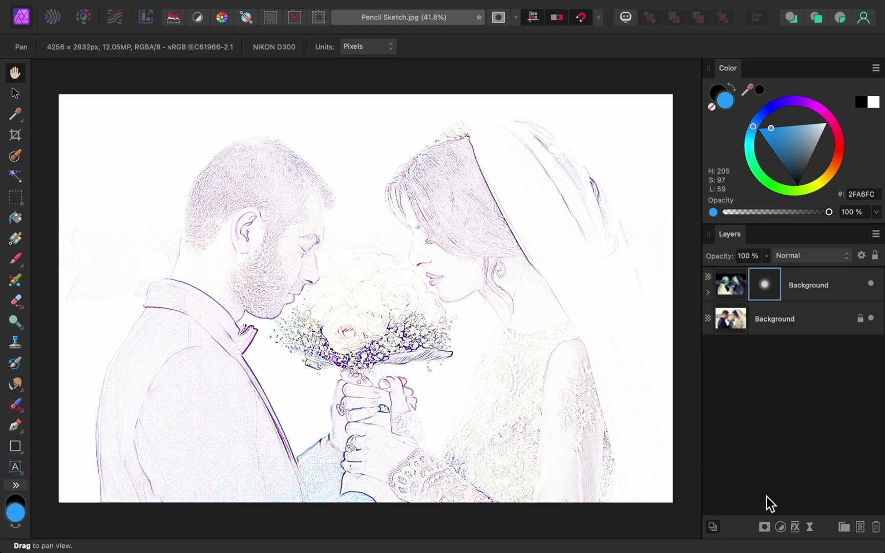
Step: Add an HSL Shift adjustment with Saturation Shift at -100%
click(781, 528)
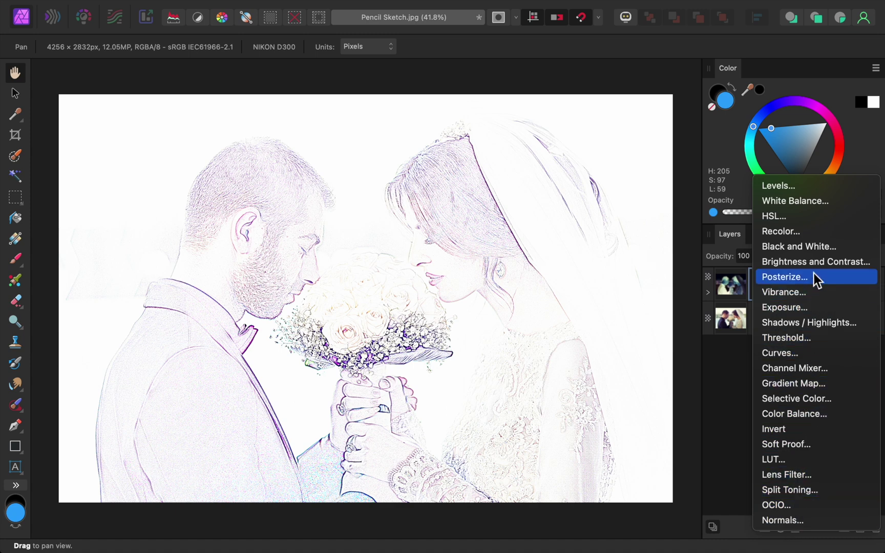
click(816, 218)
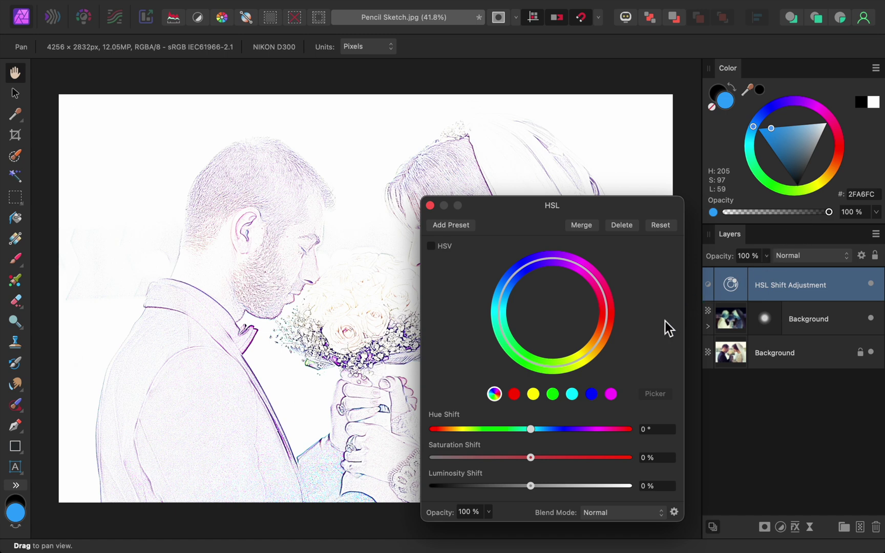
drag(531, 459, 418, 461)
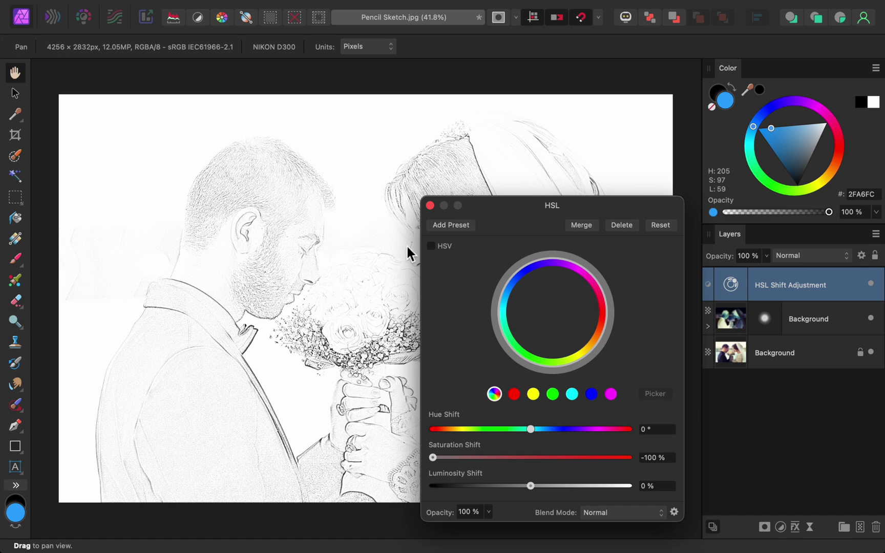
click(430, 205)
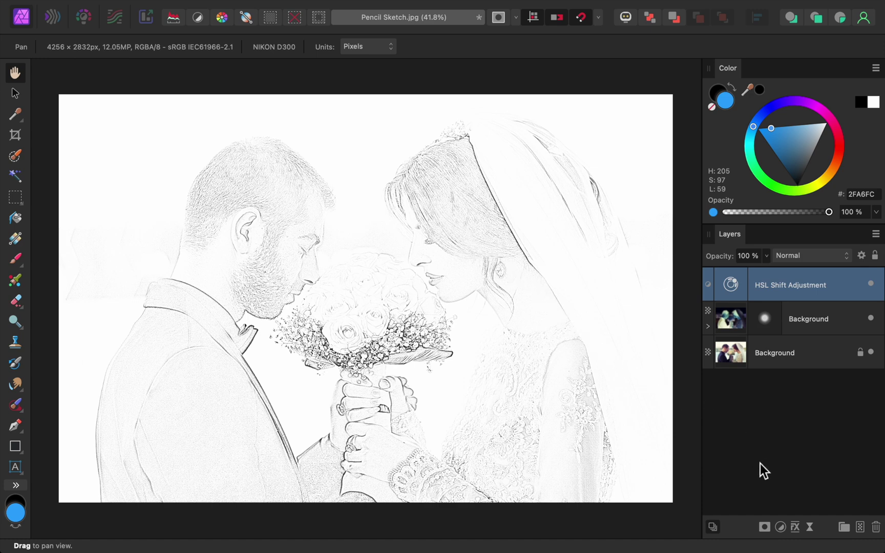
Step: Add a Levels adjustment with the Black Level raised to 50%
click(781, 530)
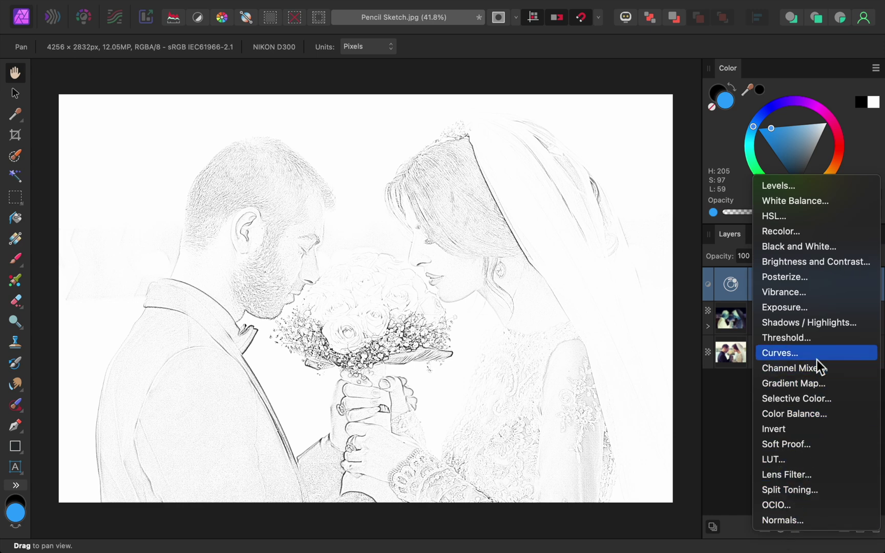
click(814, 188)
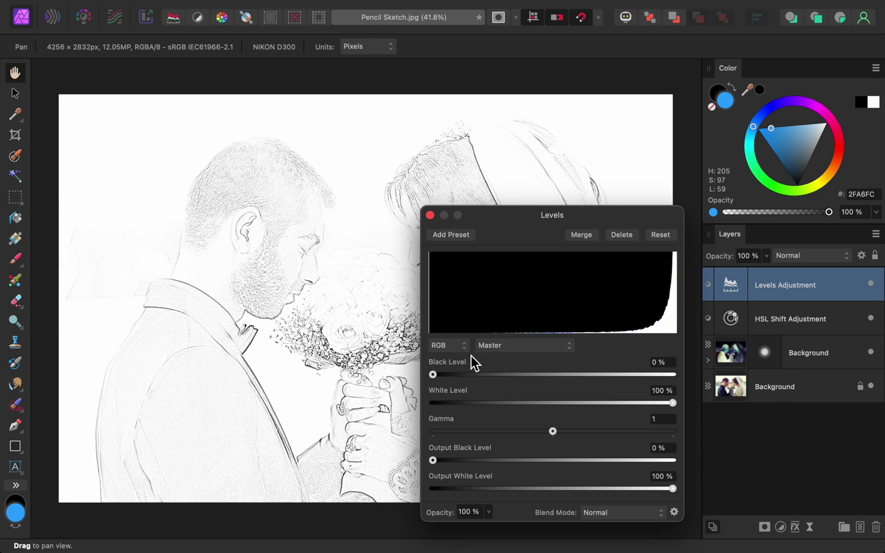
drag(434, 375, 553, 379)
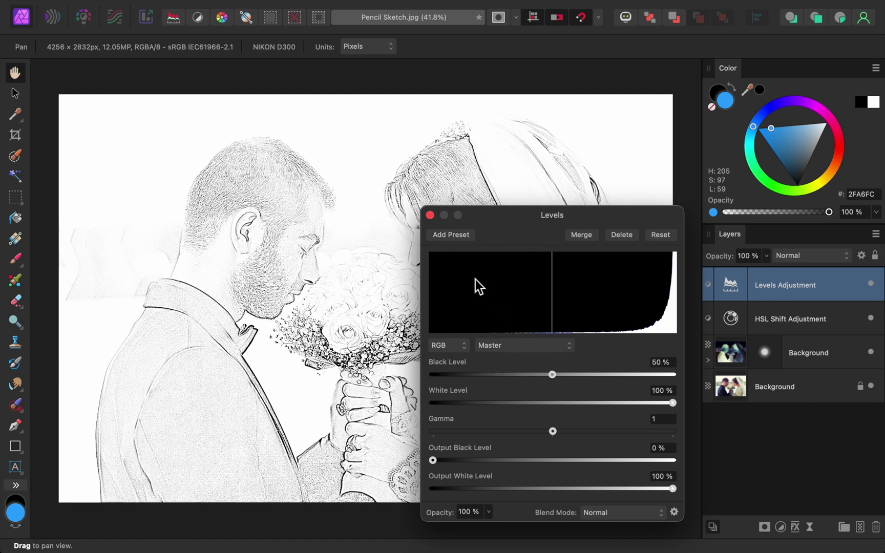
click(430, 215)
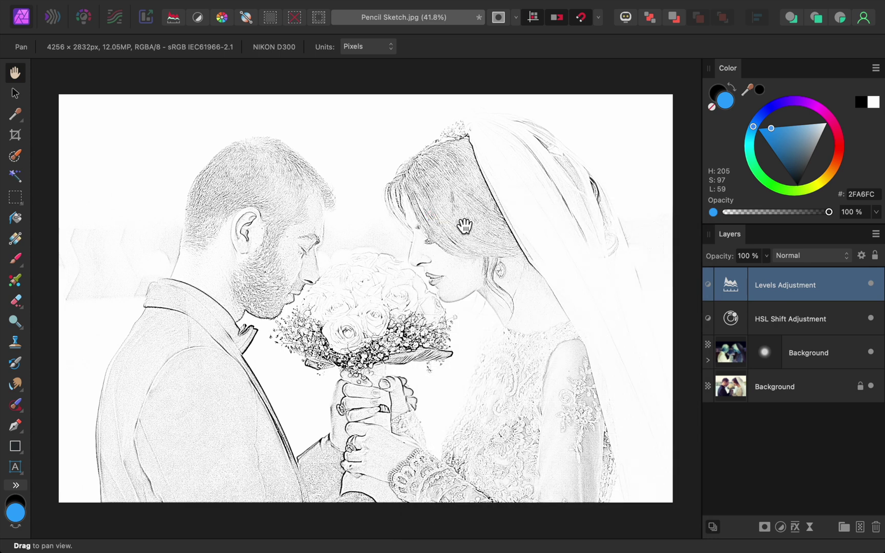
Step: Toggle the Levels adjustment's visibility off and on to compare the darkened lines
click(871, 284)
click(872, 285)
click(871, 284)
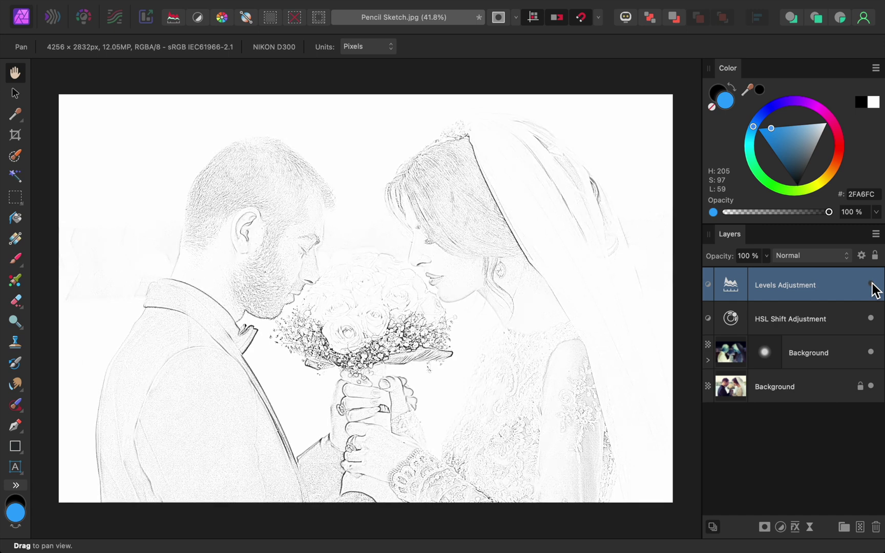
click(871, 285)
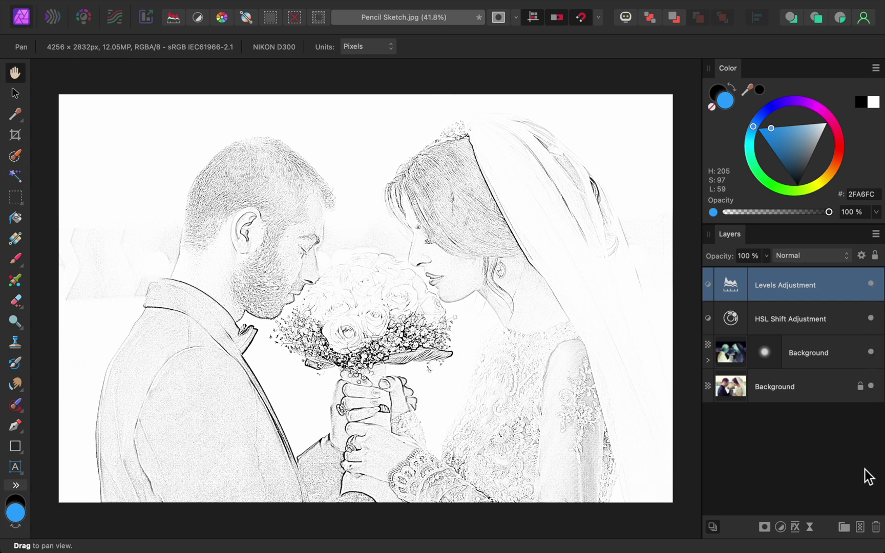
Step: Add a new Pixel layer and ready the Paint Brush with white colour
click(860, 528)
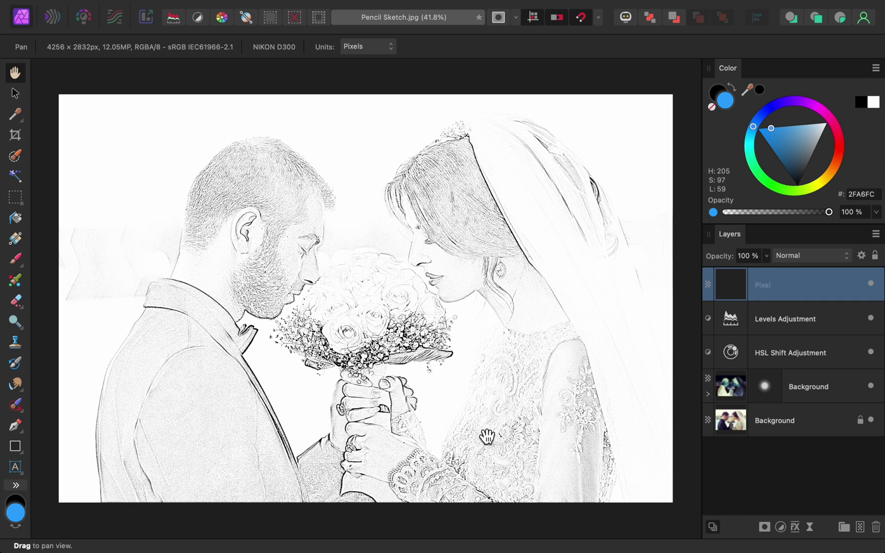
click(17, 262)
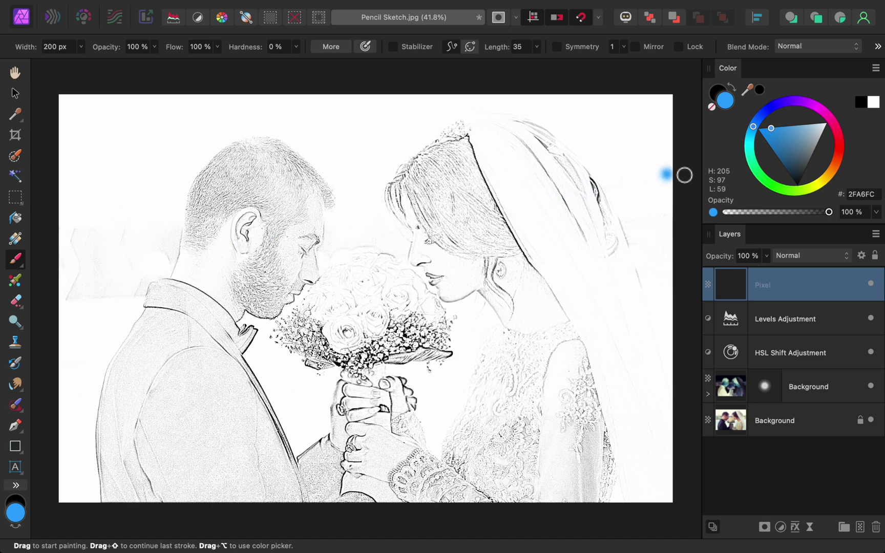
drag(782, 141, 850, 123)
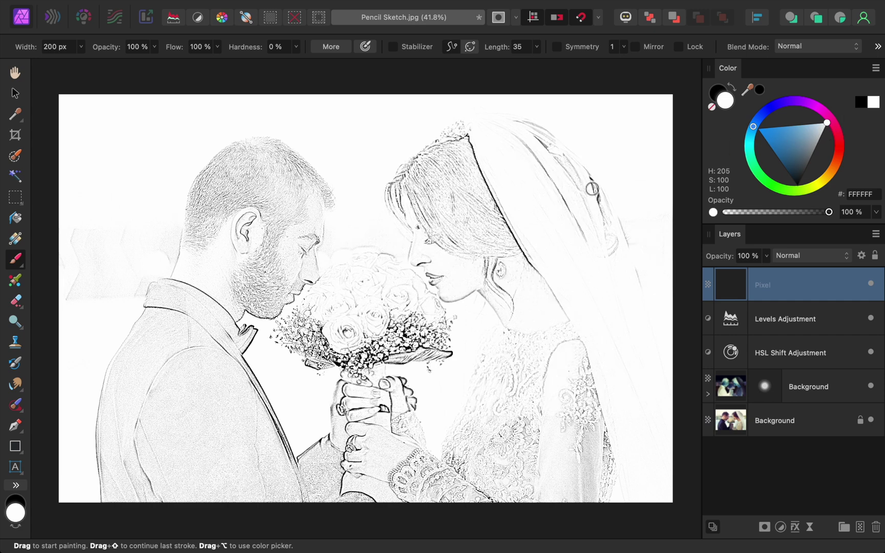
Step: Paint white over the background around the man's head and left edge, undoing stray strokes
drag(357, 216, 188, 224)
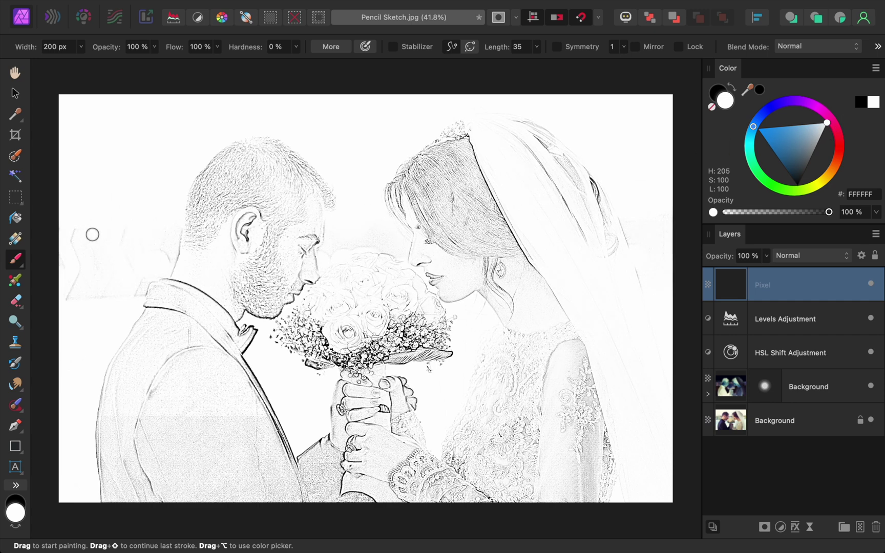
mouse_move(77, 235)
mouse_down()
mouse_move(78, 284)
mouse_move(70, 289)
mouse_move(59, 234)
mouse_move(95, 259)
mouse_move(87, 277)
mouse_move(108, 305)
mouse_move(119, 244)
mouse_move(134, 246)
mouse_move(131, 299)
mouse_move(161, 227)
mouse_move(167, 252)
mouse_up()
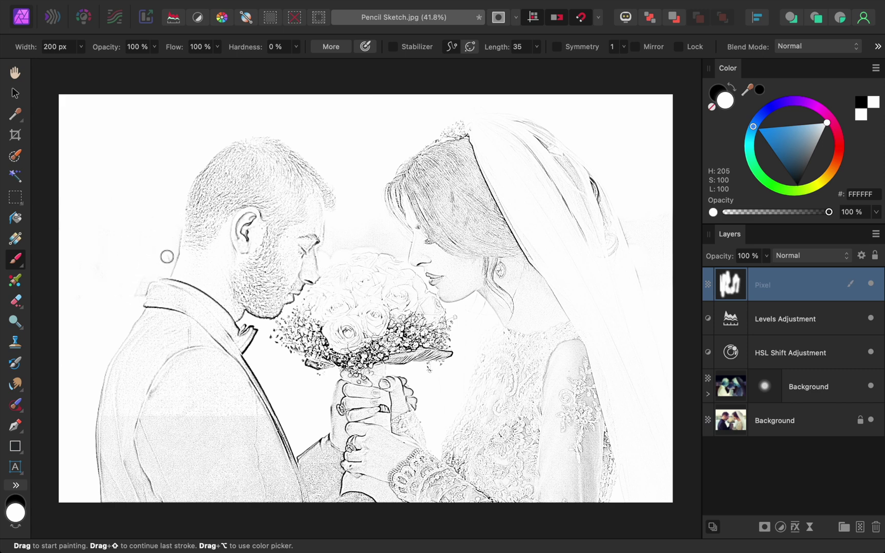
key(super+z)
key(super+z)
key(super+z)
key(super+z)
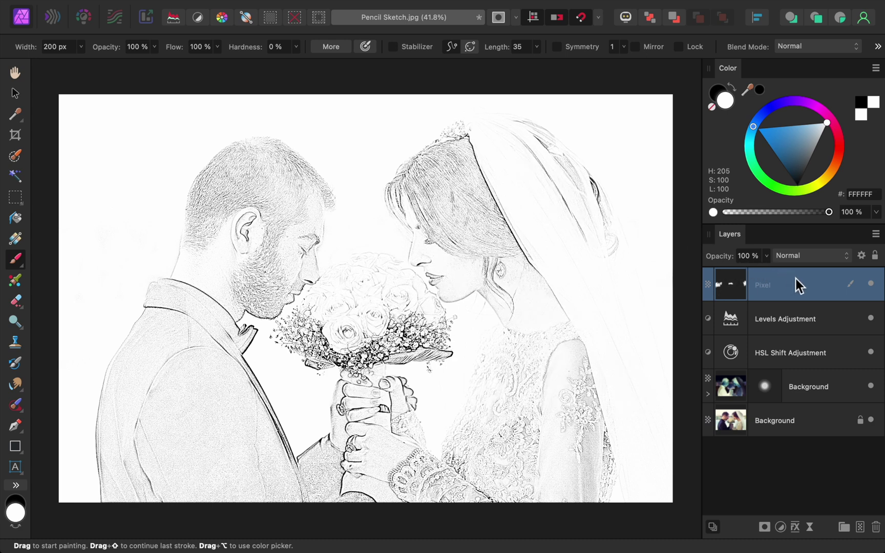
click(872, 283)
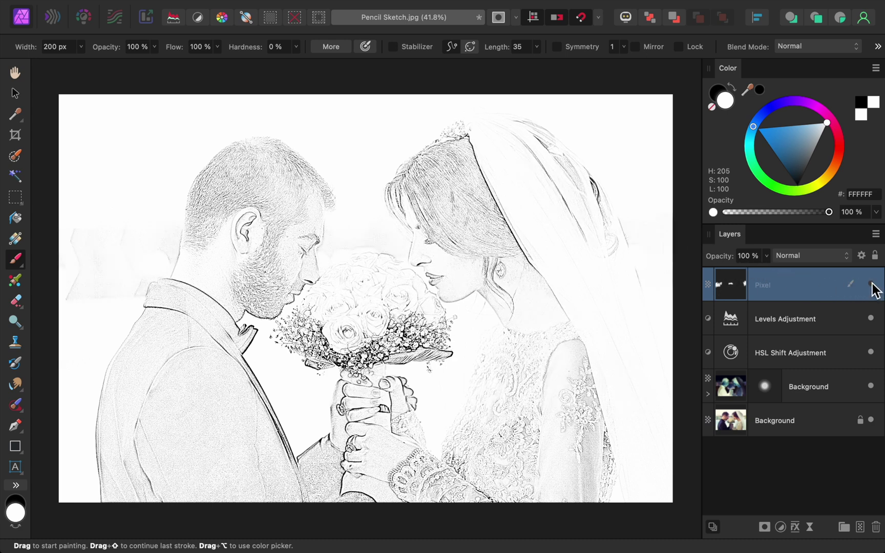
click(872, 284)
click(872, 285)
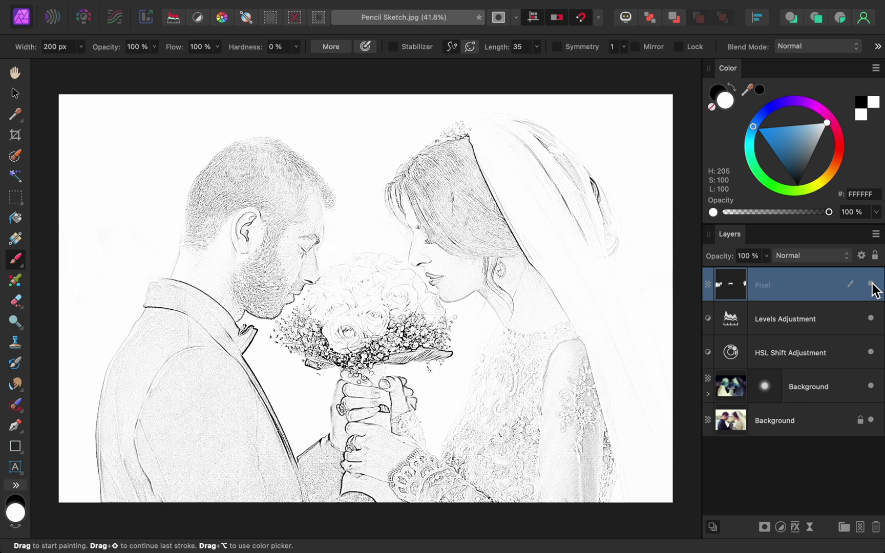
shift+click(853, 389)
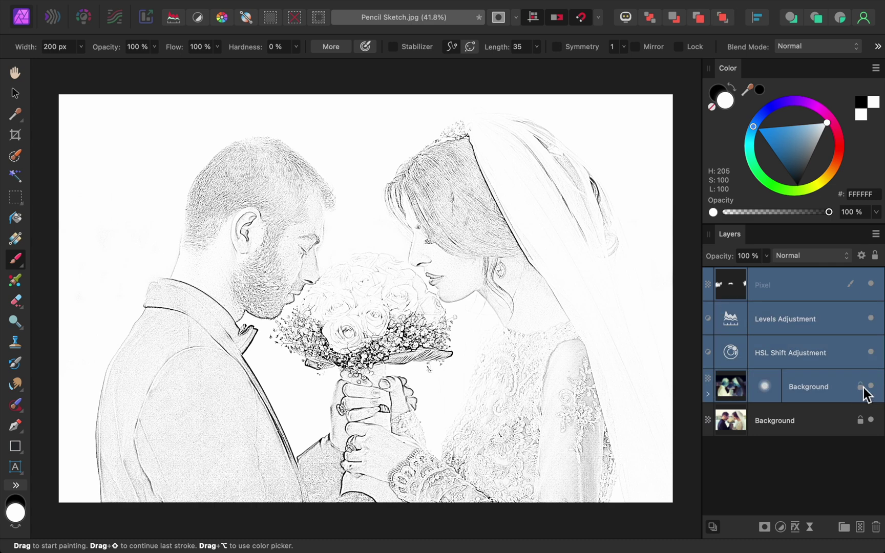
click(874, 388)
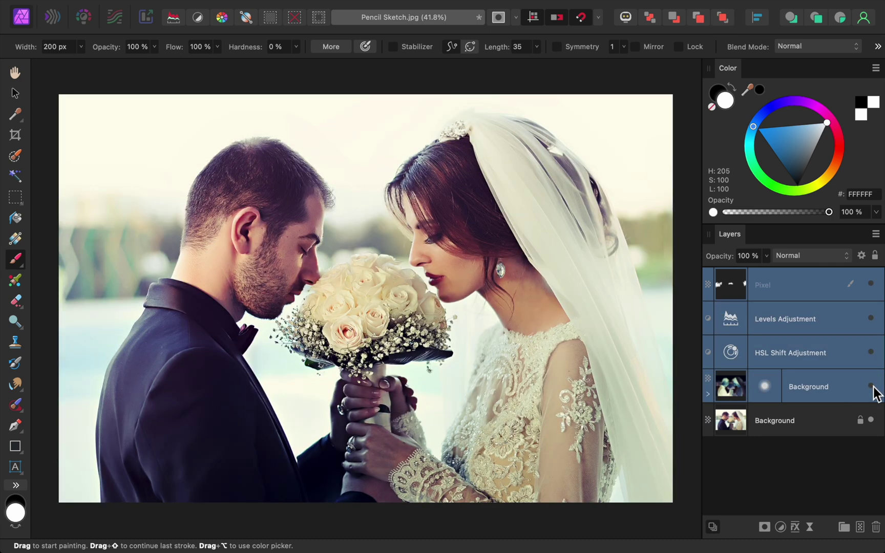
click(872, 388)
click(872, 388)
click(872, 387)
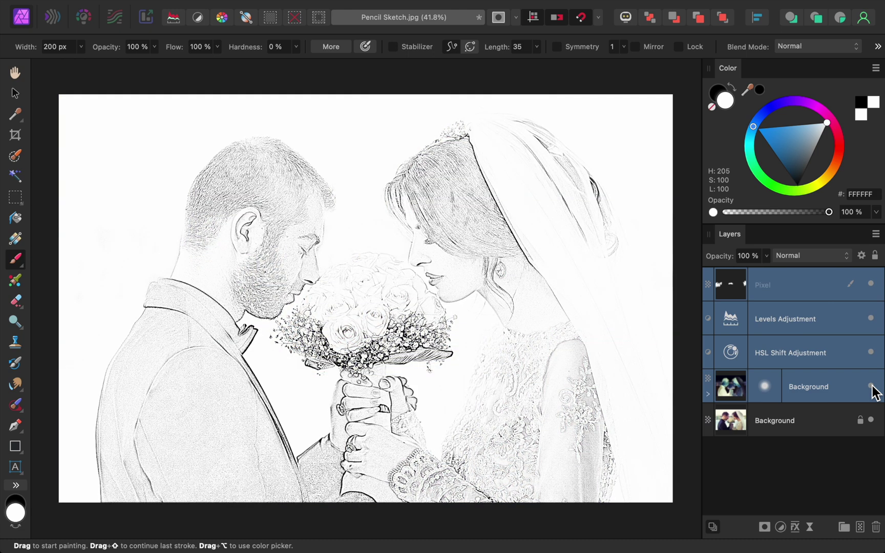